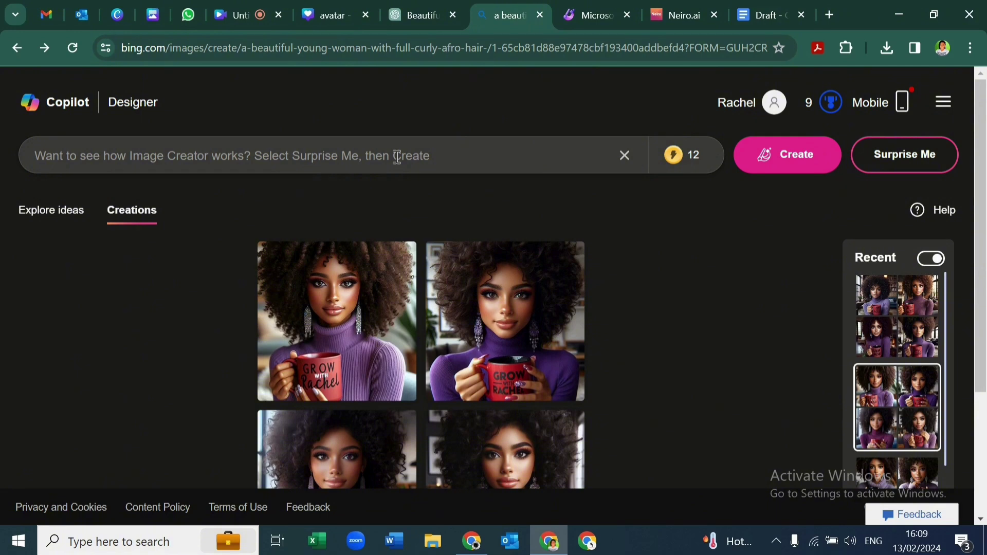
Switch to ChatGPT and review its ten image prompts for a beautiful young African businesswoman
{"action": "left_click", "coordinate": [398, 15]}
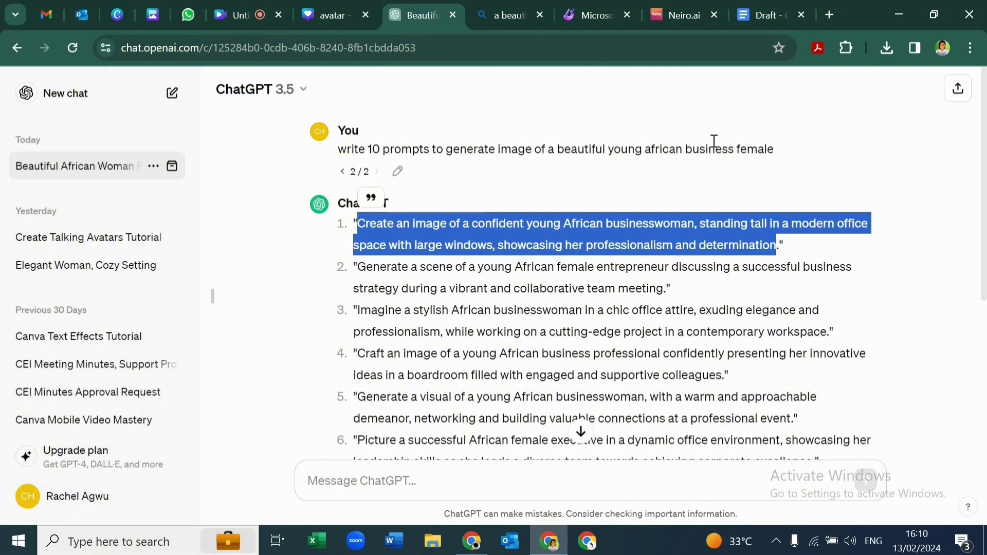
{"action": "scroll", "coordinate": [381, 267], "scroll_direction": "down", "scroll_amount": 5}
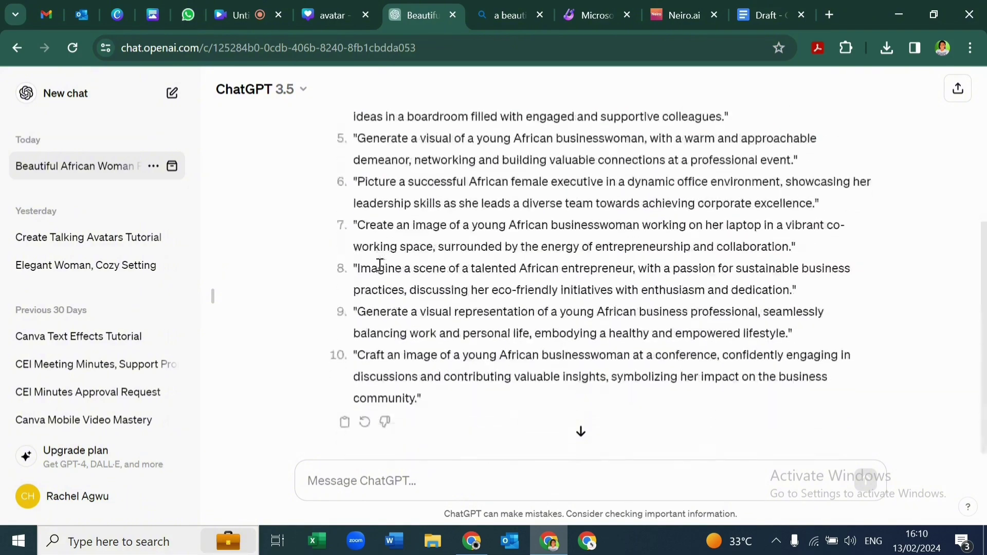
{"action": "scroll", "coordinate": [385, 271], "scroll_direction": "up", "scroll_amount": 5}
{"action": "left_click", "coordinate": [386, 272]}
{"action": "right_click", "coordinate": [382, 265]}
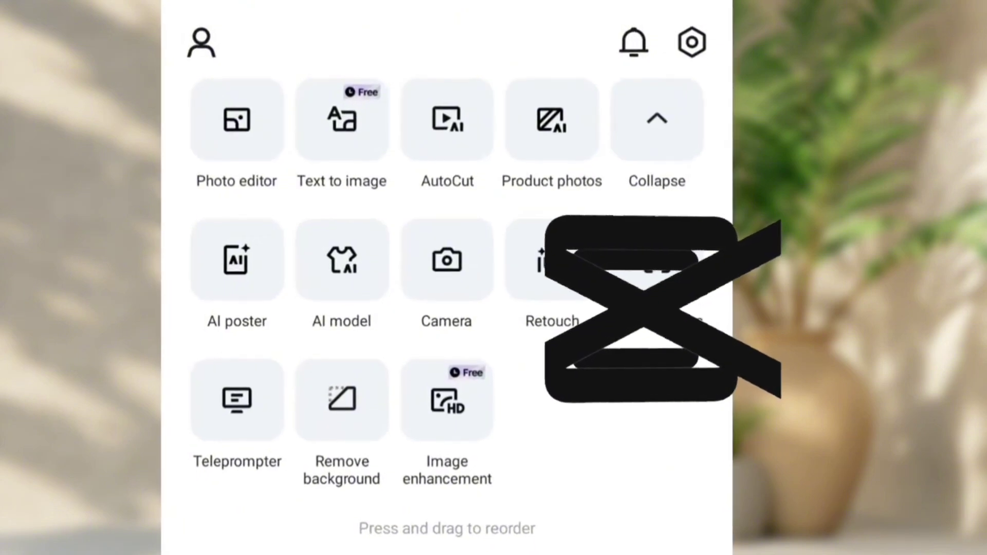
{"action": "left_click", "coordinate": [350, 116]}
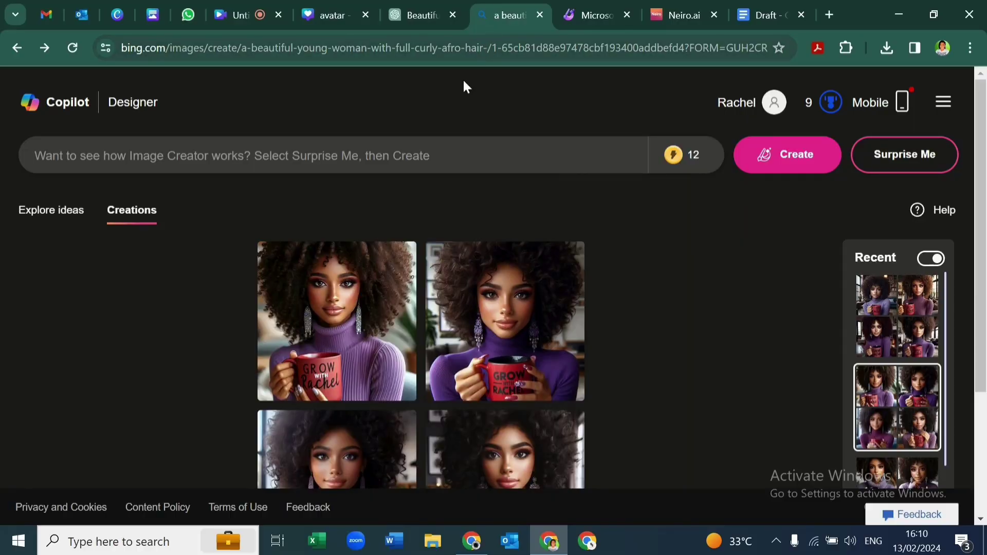
In Copilot Designer, paste the prompt for an afro-haired woman in a yellow turtleneck holding a large red mug and generate the images
{"action": "key", "text": "ctrl+v"}
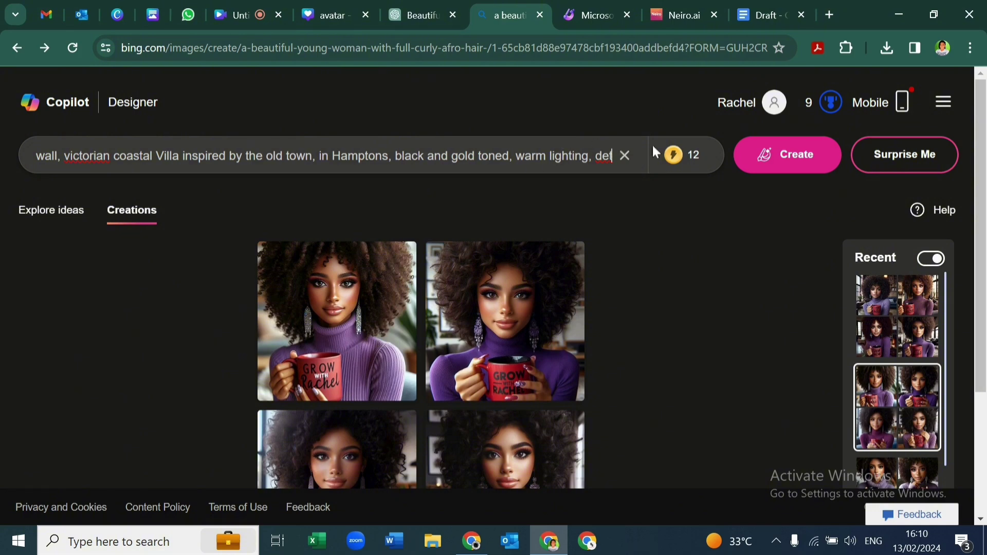
{"action": "left_click", "coordinate": [778, 149]}
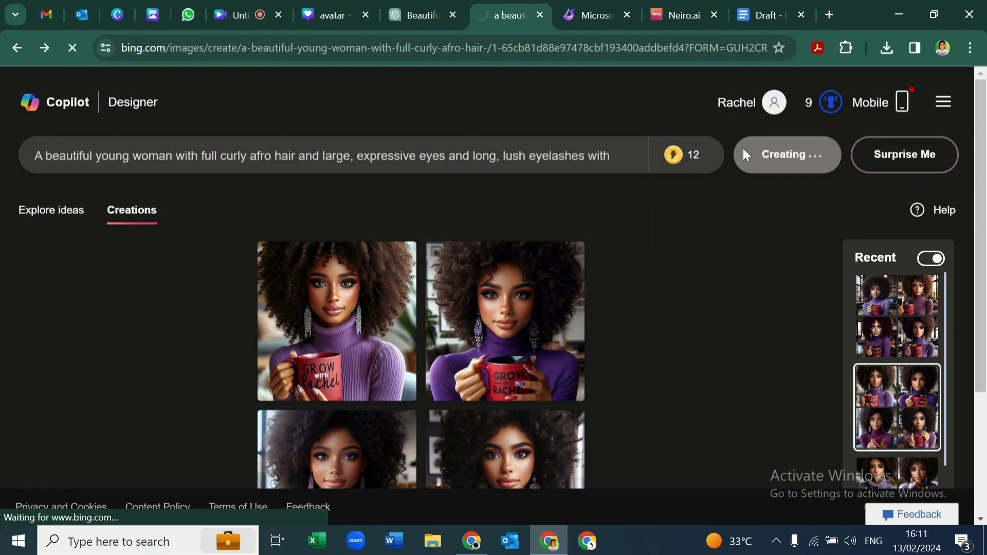
View the generated yellow-turtleneck images enlarged one after another, then return to the results overview
{"action": "left_click", "coordinate": [373, 319]}
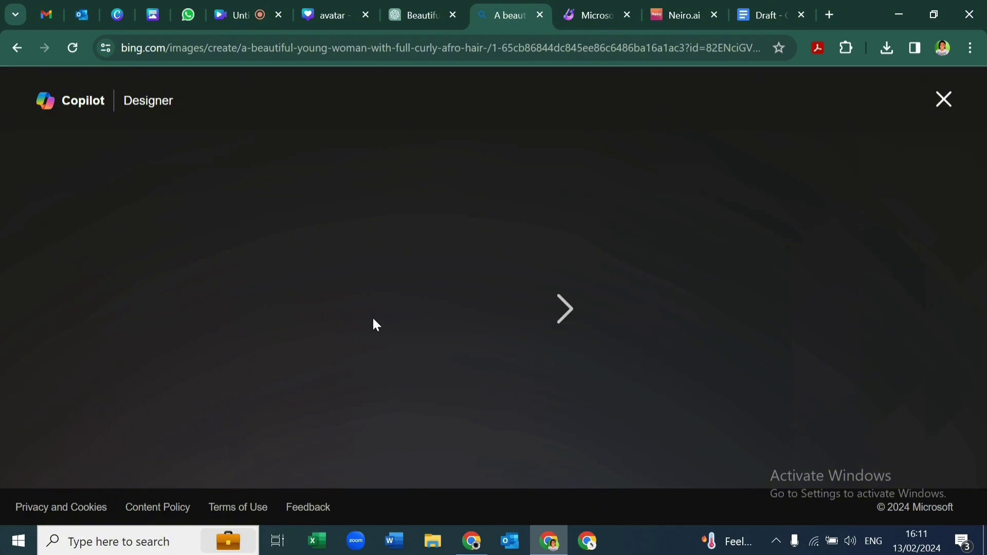
{"action": "left_click", "coordinate": [557, 323]}
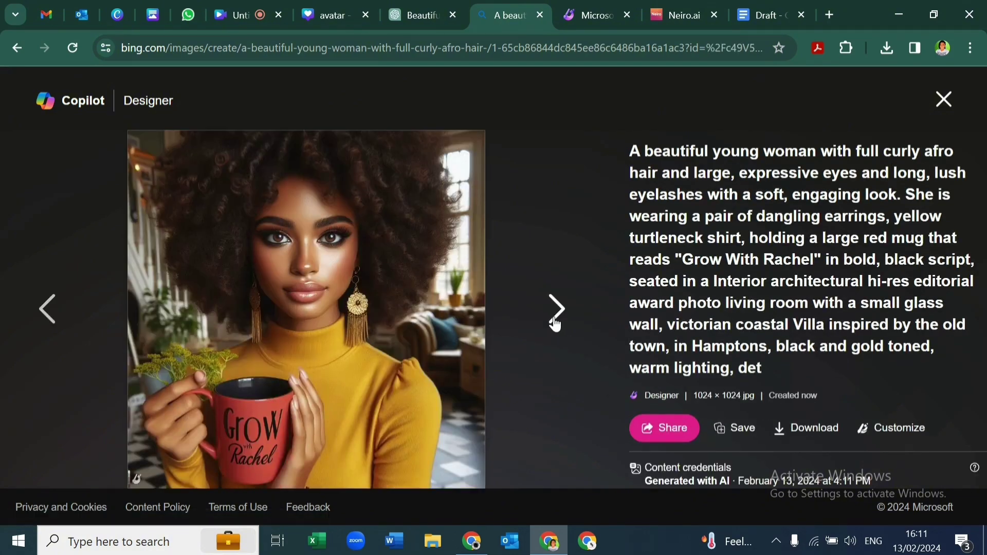
{"action": "left_click", "coordinate": [556, 324]}
{"action": "left_click", "coordinate": [557, 311]}
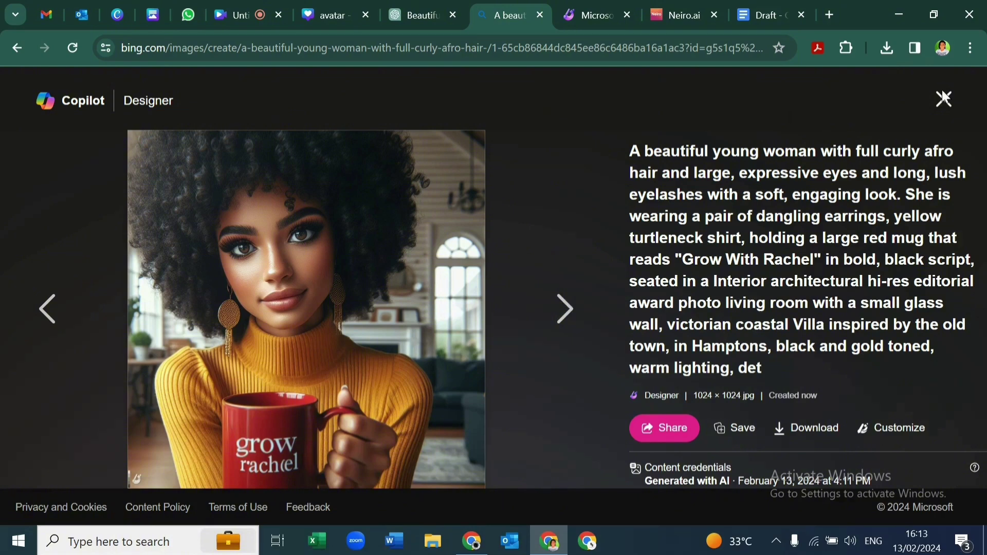
{"action": "left_click", "coordinate": [943, 100]}
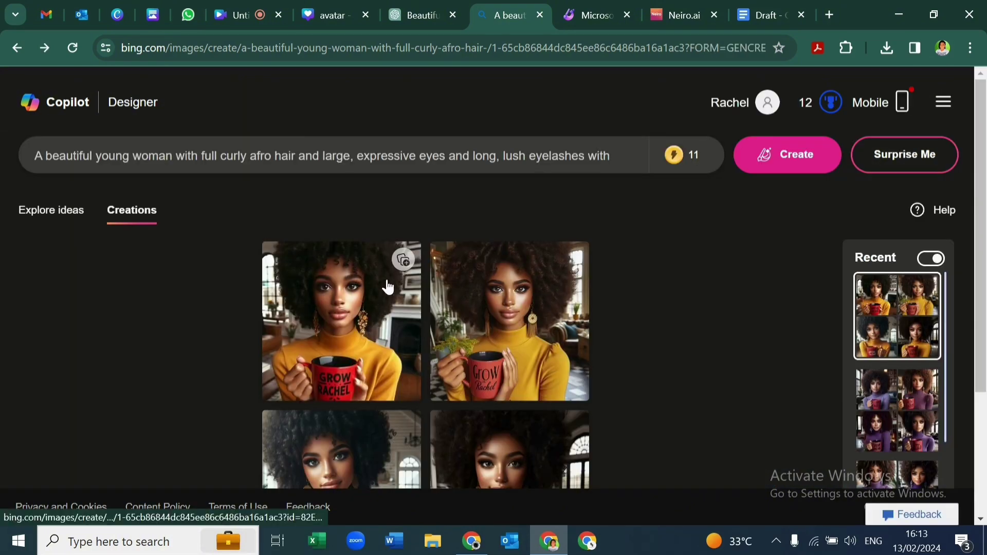
{"action": "scroll", "coordinate": [385, 291], "scroll_direction": "down", "scroll_amount": 4}
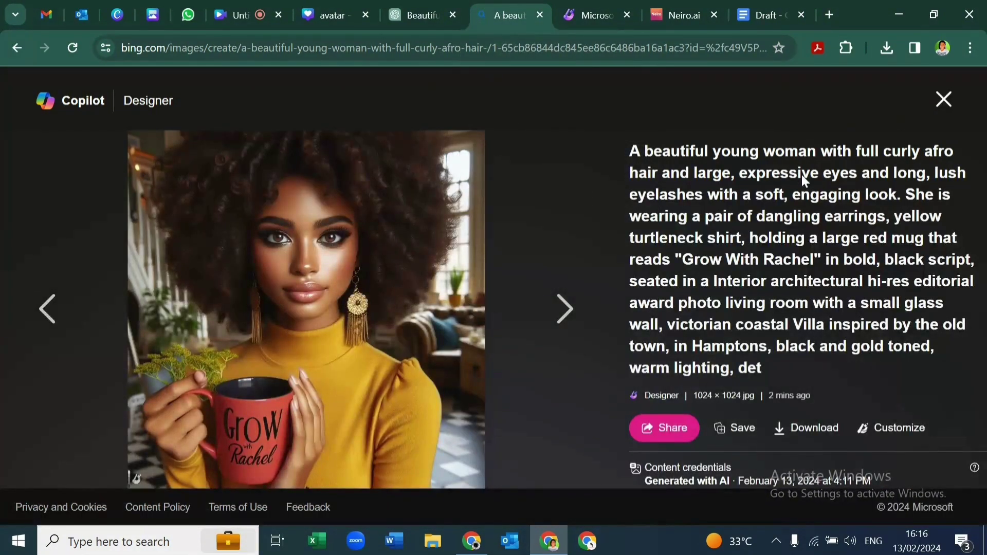
{"action": "left_click", "coordinate": [943, 98]}
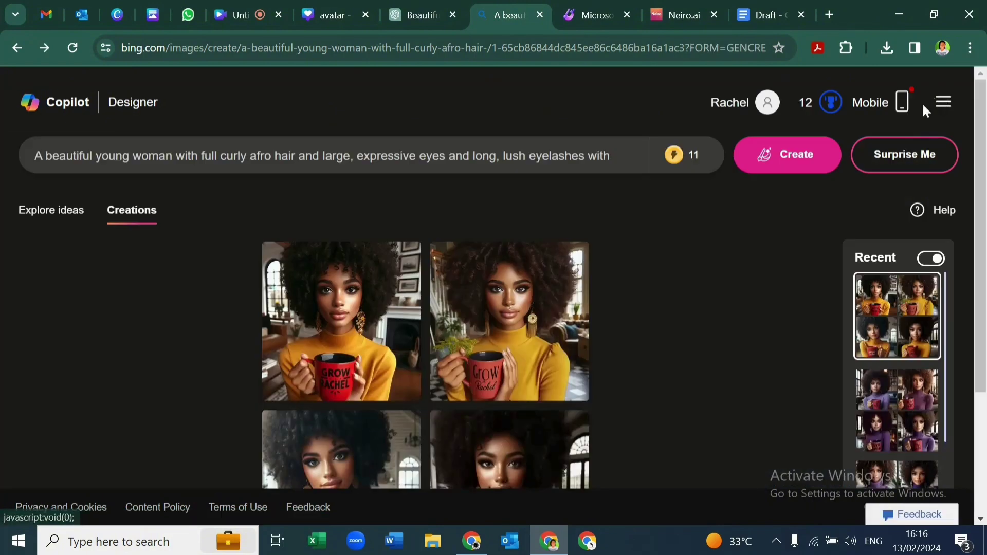
Replace the prompt with the version describing a blue turtleneck and a large white mug, and generate new images
{"action": "left_click", "coordinate": [629, 161]}
{"action": "key", "text": "ctrl+v"}
{"action": "left_click", "coordinate": [788, 156]}
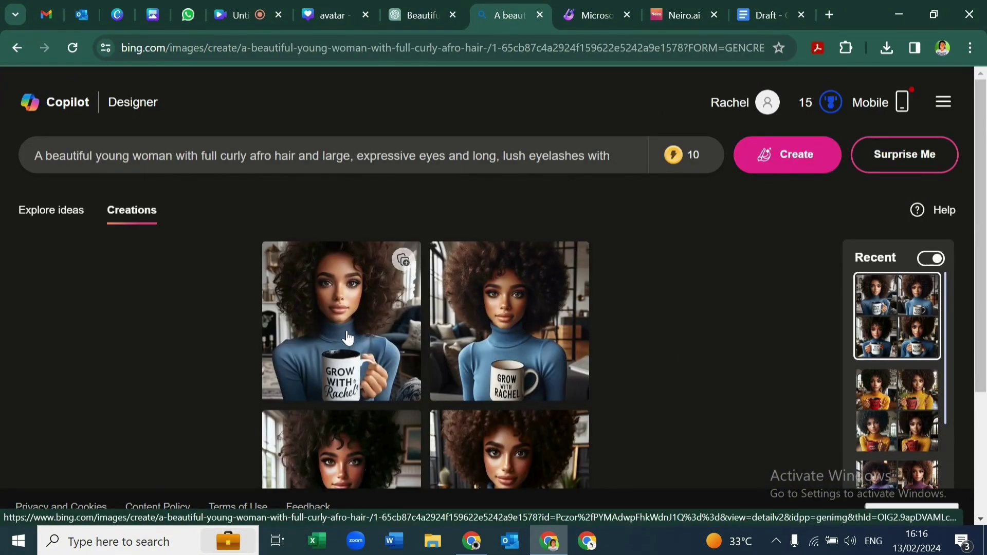
Browse the blue-turtleneck images and download the one with a one-handed mug and partly script lettering as a JPEG to the Videos folder
{"action": "left_click", "coordinate": [347, 331]}
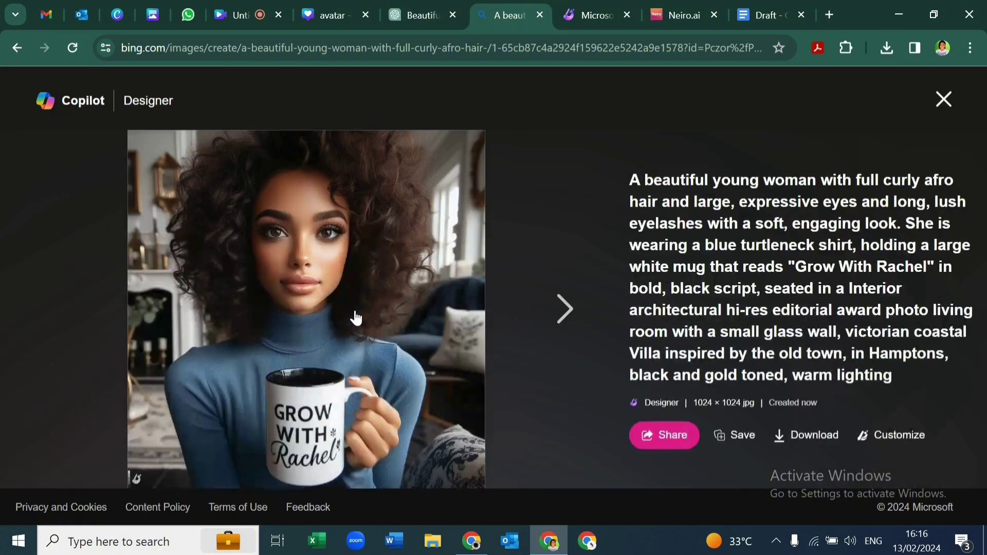
{"action": "left_click", "coordinate": [557, 310]}
{"action": "left_click", "coordinate": [555, 315]}
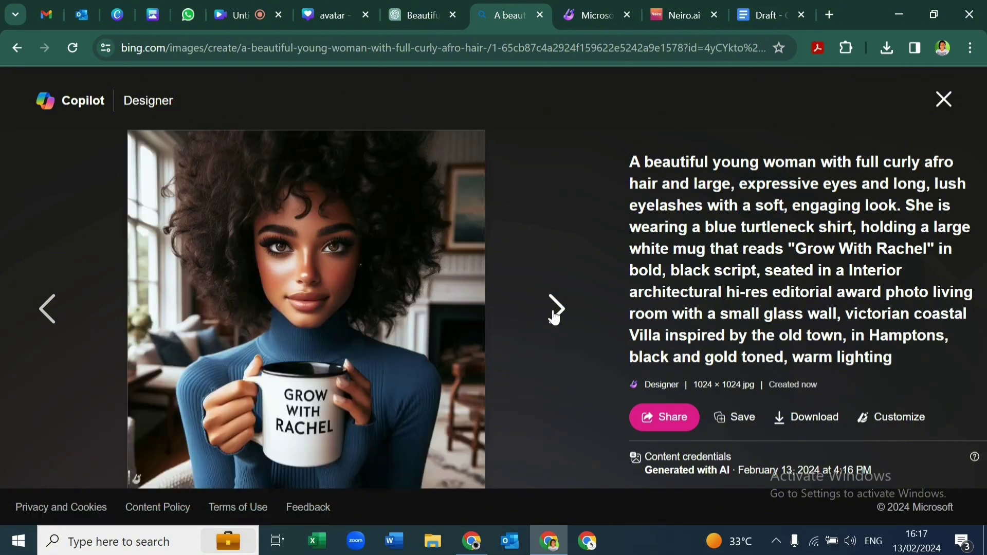
{"action": "left_click", "coordinate": [555, 314]}
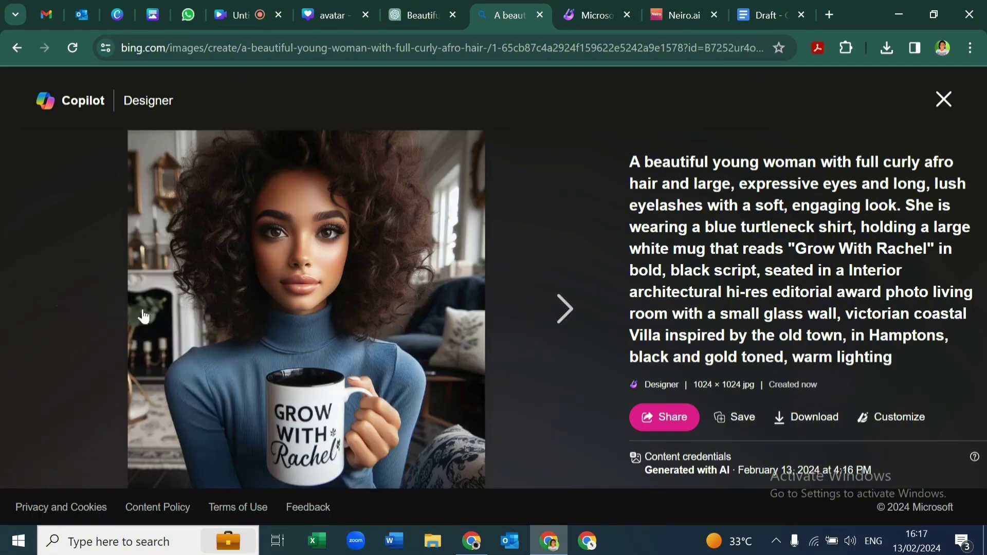
{"action": "left_click", "coordinate": [802, 417]}
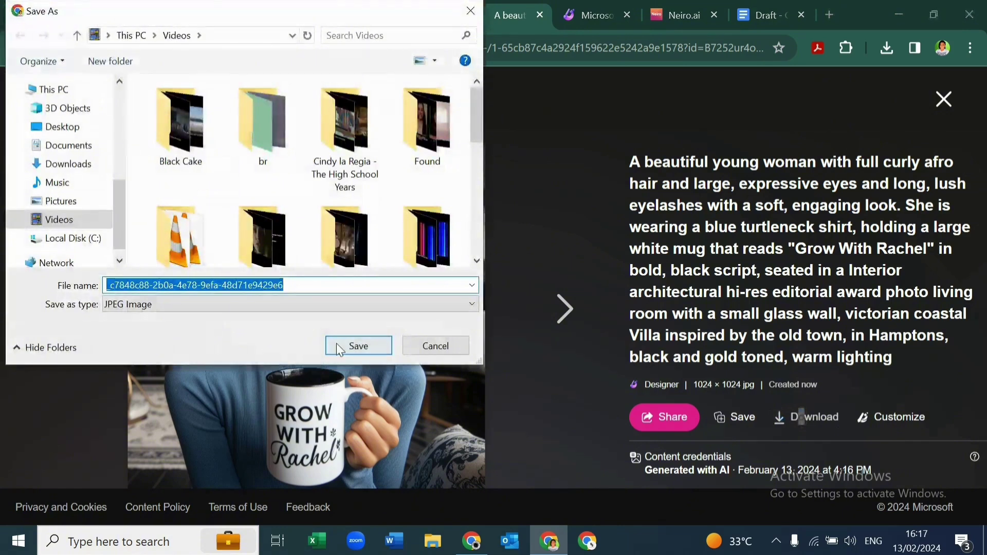
{"action": "left_click", "coordinate": [338, 344]}
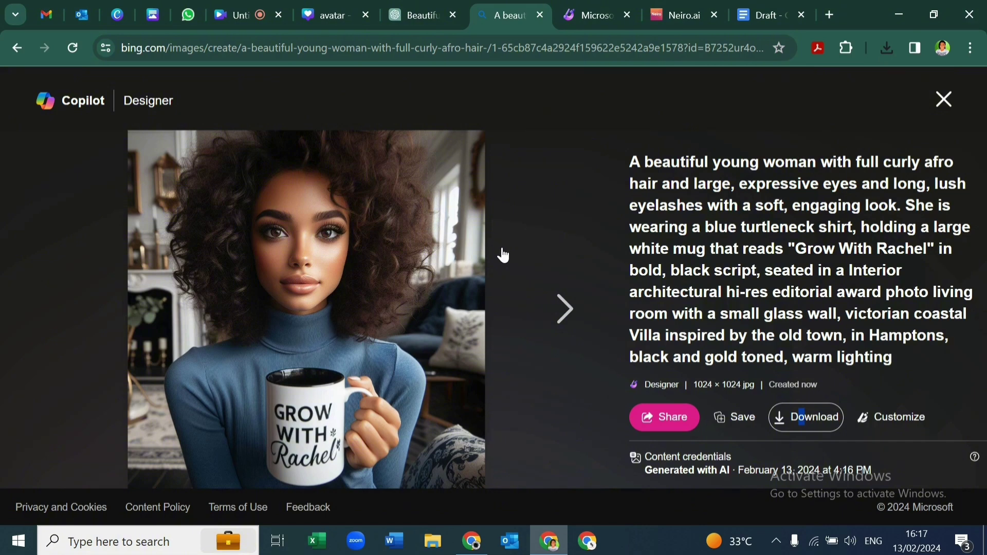
Switch to the avatar design in Canva, upload the downloaded blue-turtleneck JPEG from Videos and place it on page 1
{"action": "left_click", "coordinate": [332, 16]}
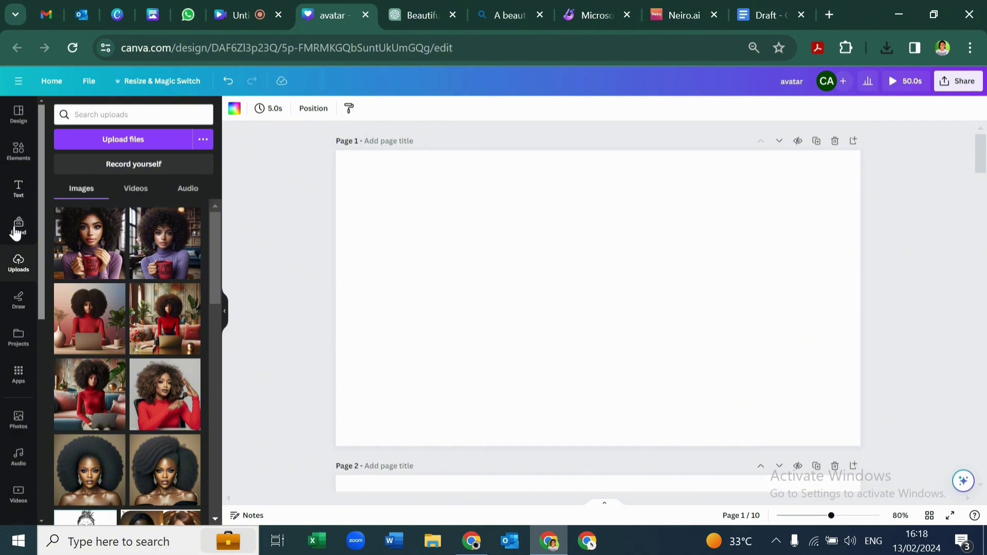
{"action": "left_click", "coordinate": [170, 145]}
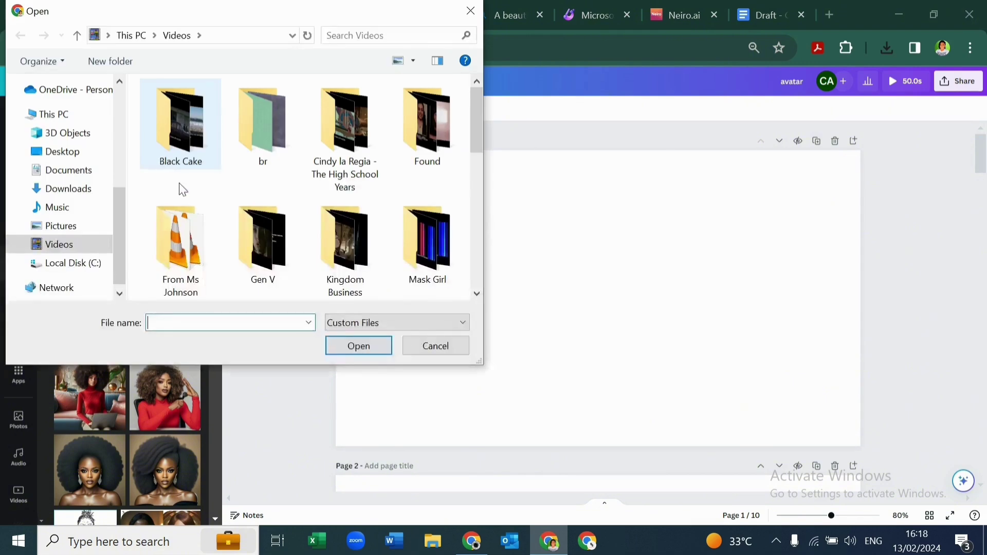
{"action": "scroll", "coordinate": [379, 205], "scroll_direction": "down", "scroll_amount": 5}
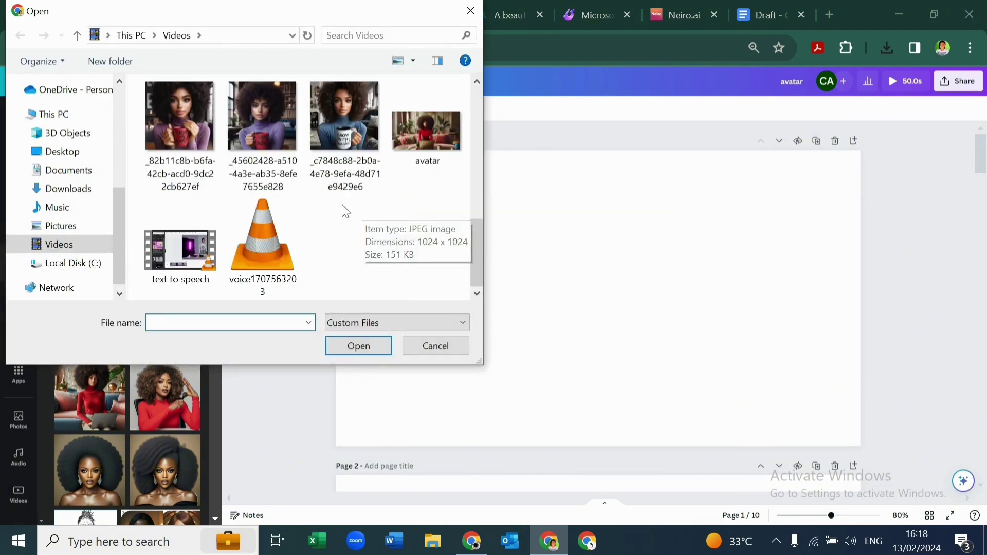
{"action": "double_click", "coordinate": [341, 122]}
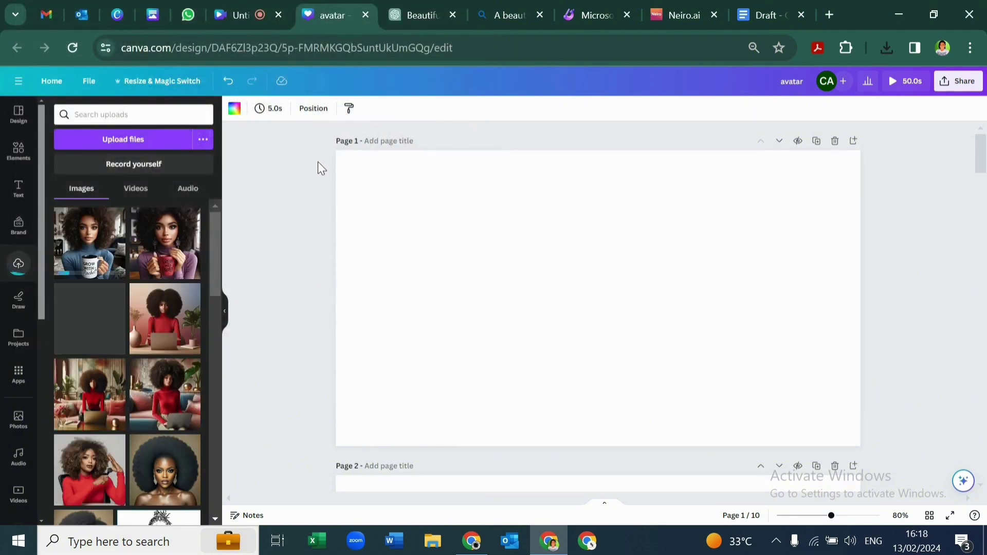
{"action": "left_click", "coordinate": [103, 261]}
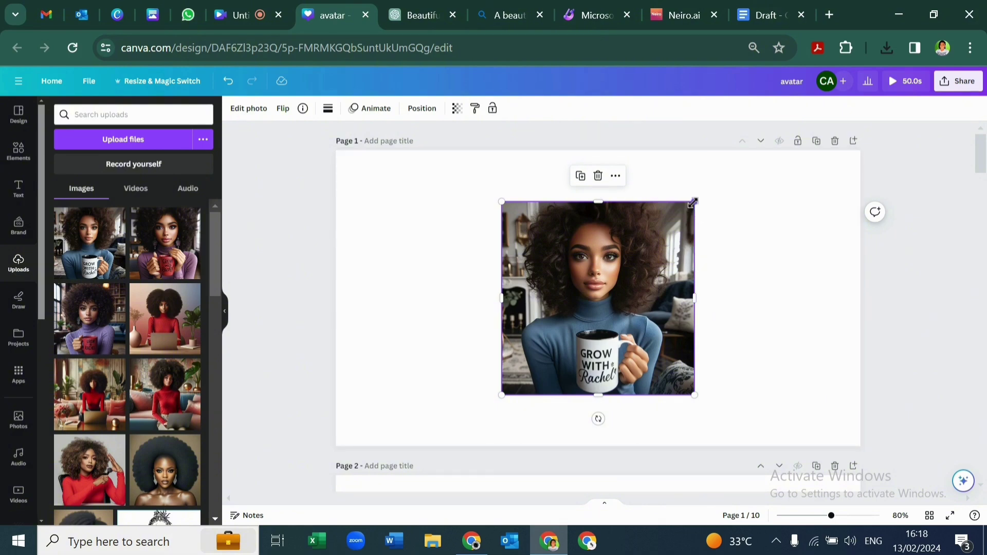
Enlarge the woman's photo on page 1 to the full page height, centred between empty side areas
{"action": "left_click_drag", "start_coordinate": [692, 202], "coordinate": [719, 127]}
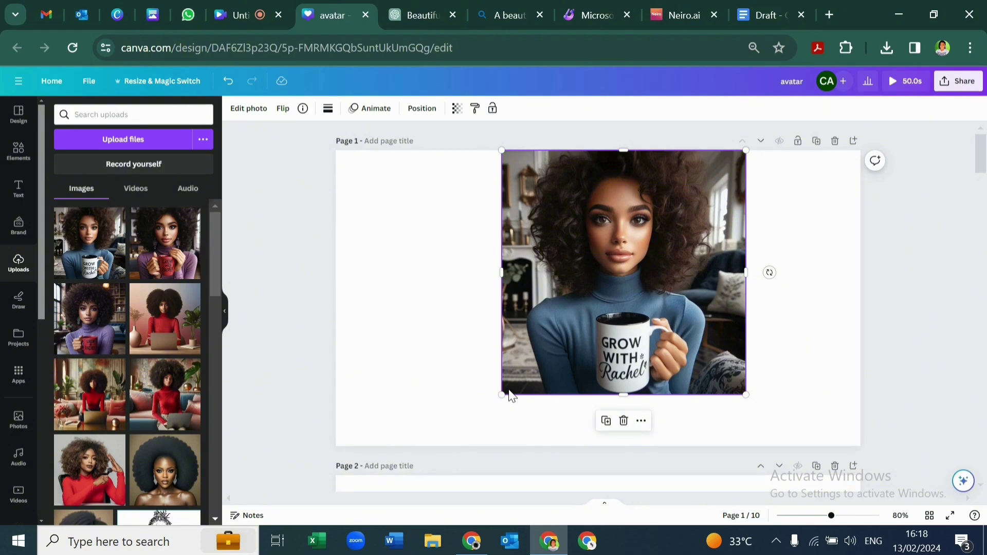
{"action": "left_click_drag", "start_coordinate": [502, 394], "coordinate": [446, 443]}
{"action": "scroll", "coordinate": [457, 371], "scroll_direction": "down", "scroll_amount": 2}
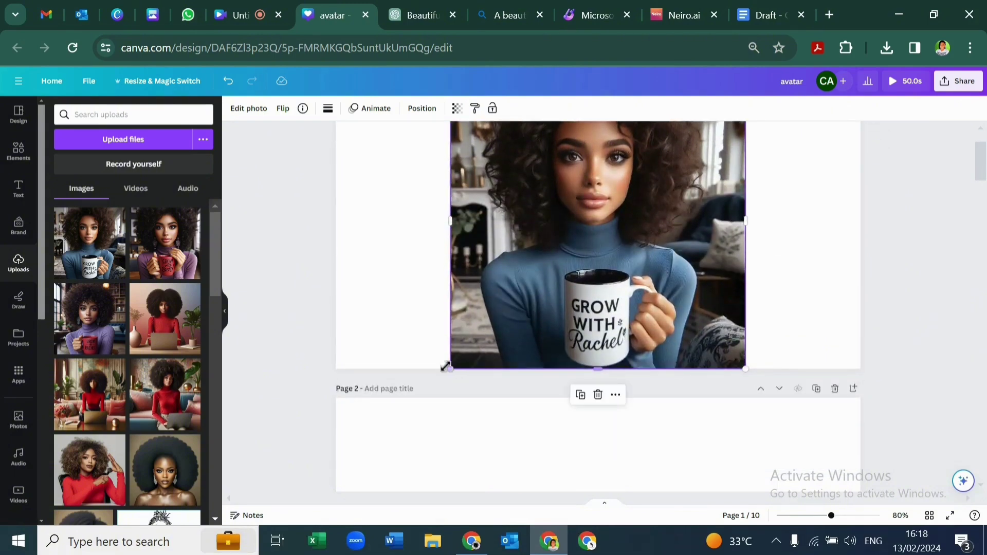
{"action": "scroll", "coordinate": [445, 366], "scroll_direction": "up", "scroll_amount": 2}
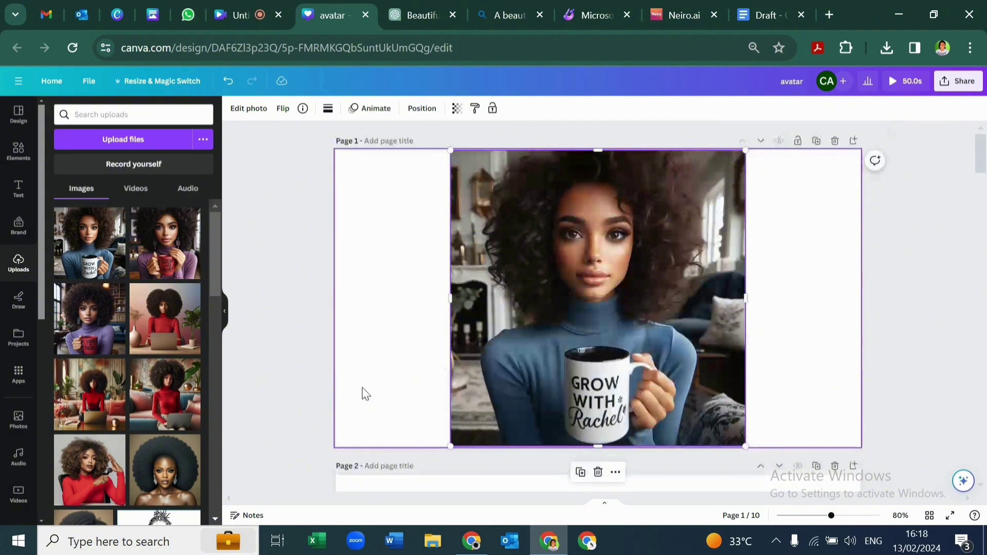
Extend the photo's background to a 16:9 size with Magic Expand
{"action": "left_click", "coordinate": [248, 109]}
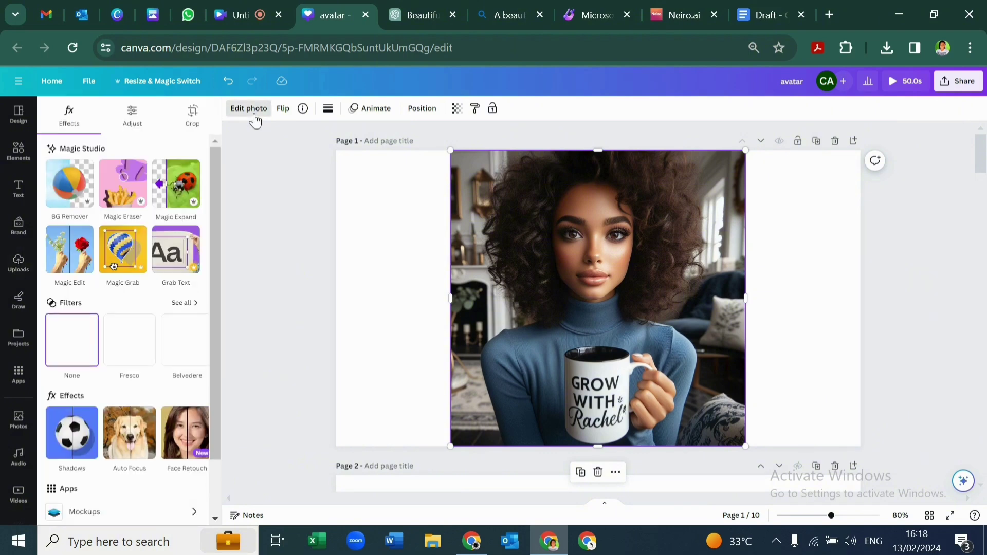
{"action": "left_click", "coordinate": [183, 208]}
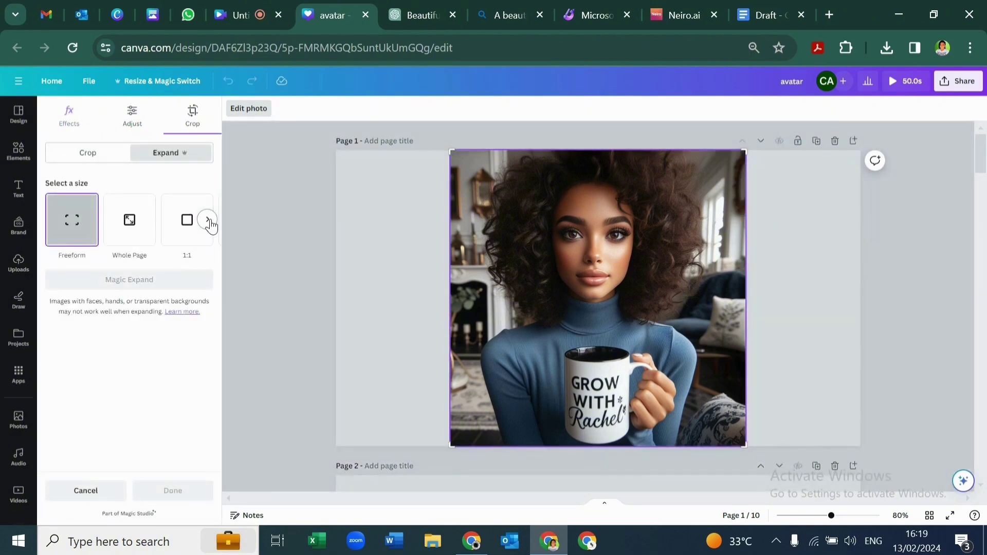
{"action": "left_click", "coordinate": [208, 220]}
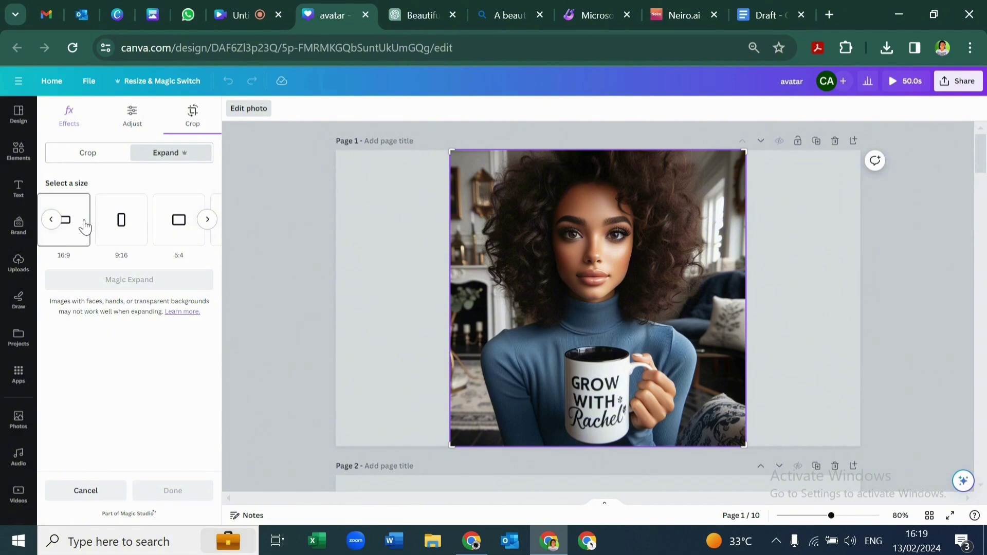
{"action": "left_click", "coordinate": [85, 226]}
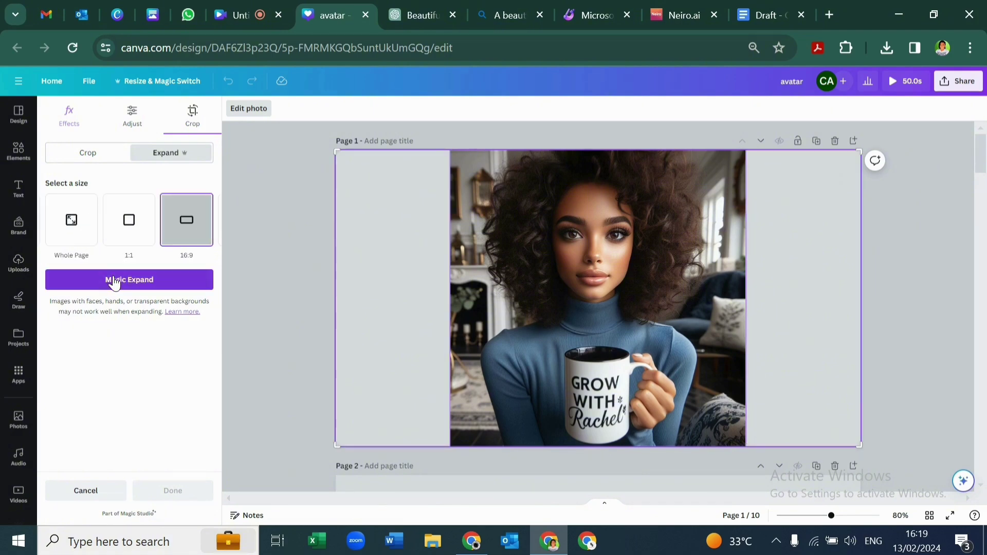
{"action": "left_click", "coordinate": [114, 280]}
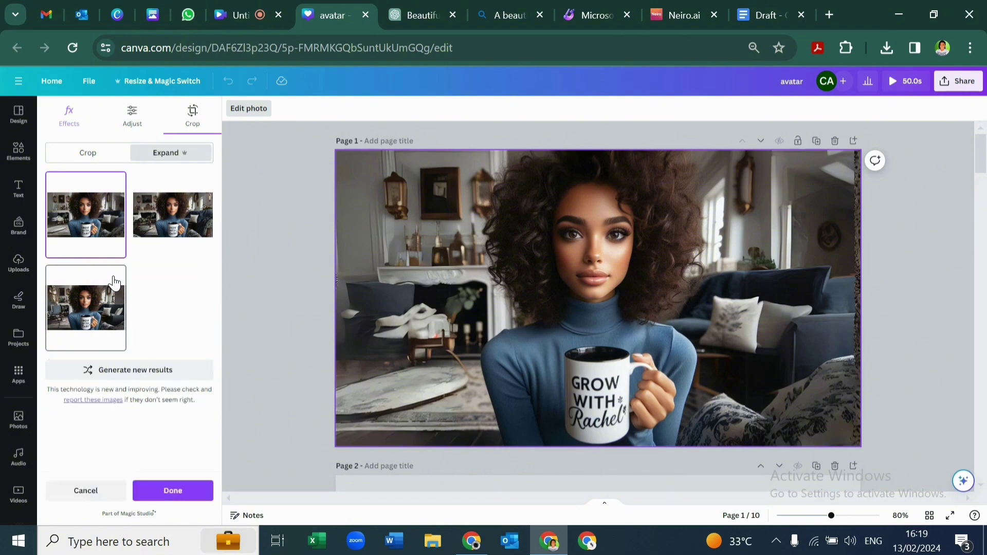
Preview the other three expanded versions of the photo and generate a new set of results
{"action": "left_click", "coordinate": [109, 300]}
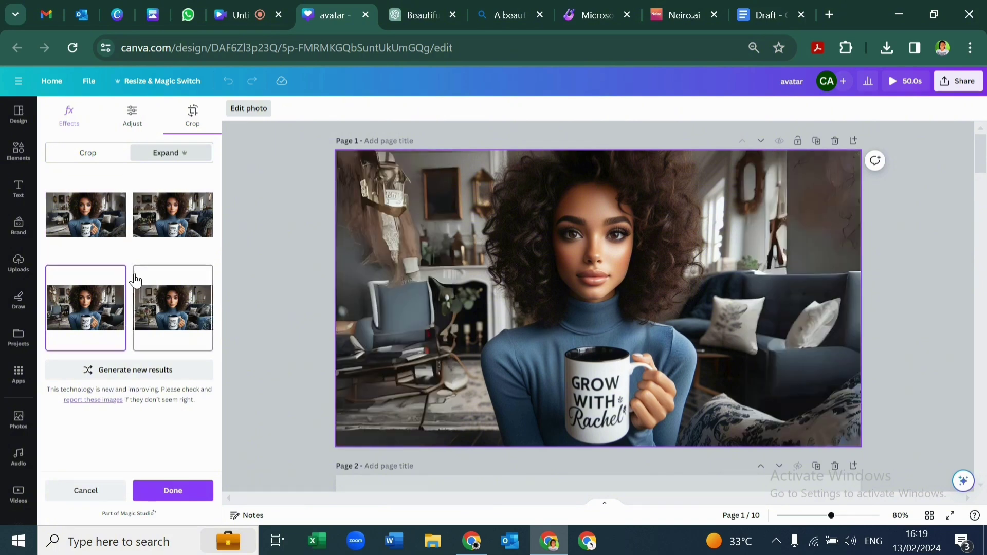
{"action": "left_click", "coordinate": [160, 229]}
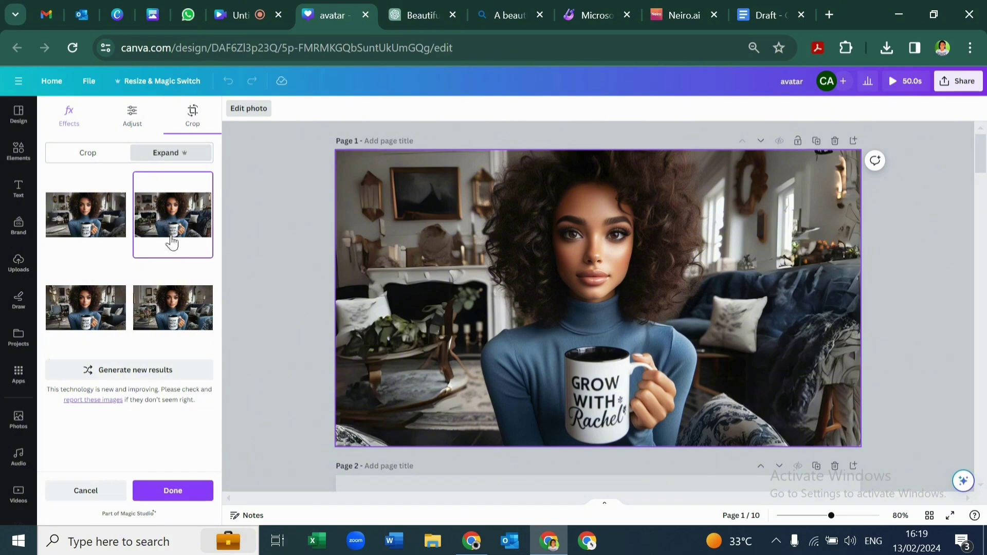
{"action": "left_click", "coordinate": [179, 306]}
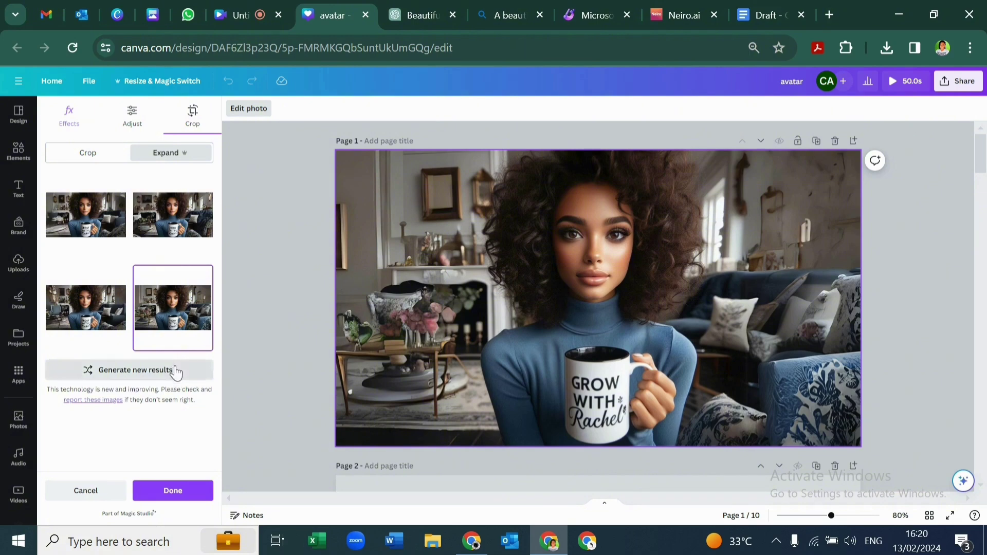
{"action": "left_click", "coordinate": [175, 373]}
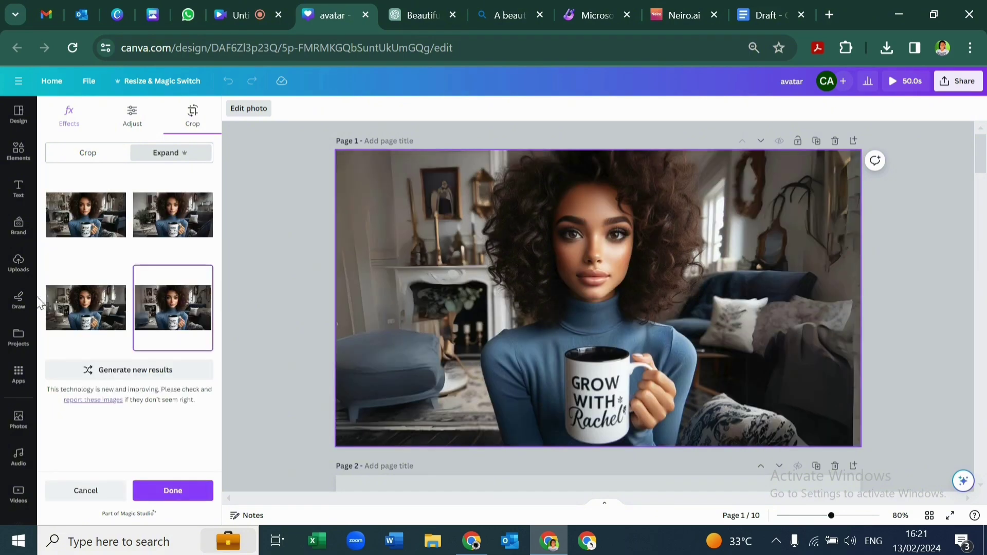
Apply the third expanded version to the woman's photo and download page 1 as a PNG
{"action": "left_click", "coordinate": [91, 330]}
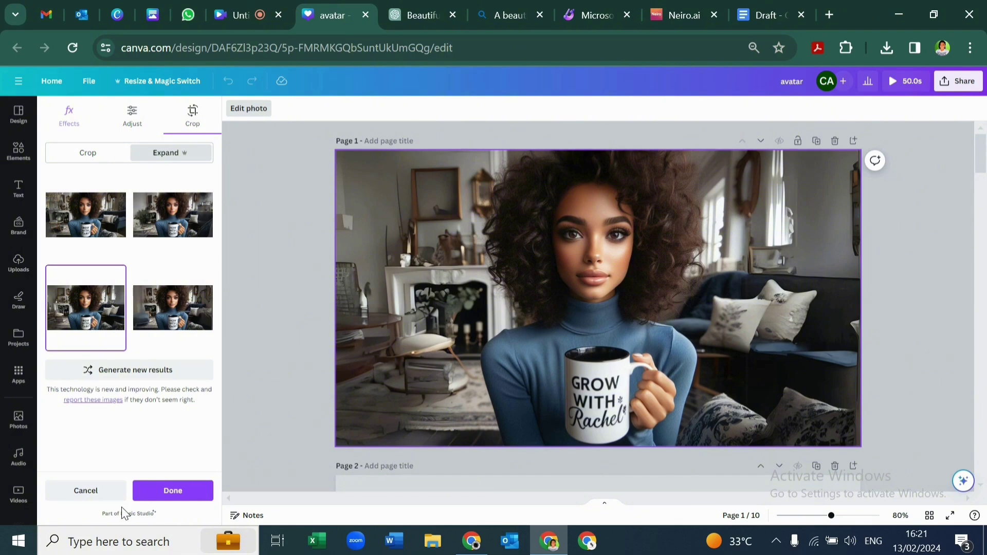
{"action": "left_click", "coordinate": [155, 495]}
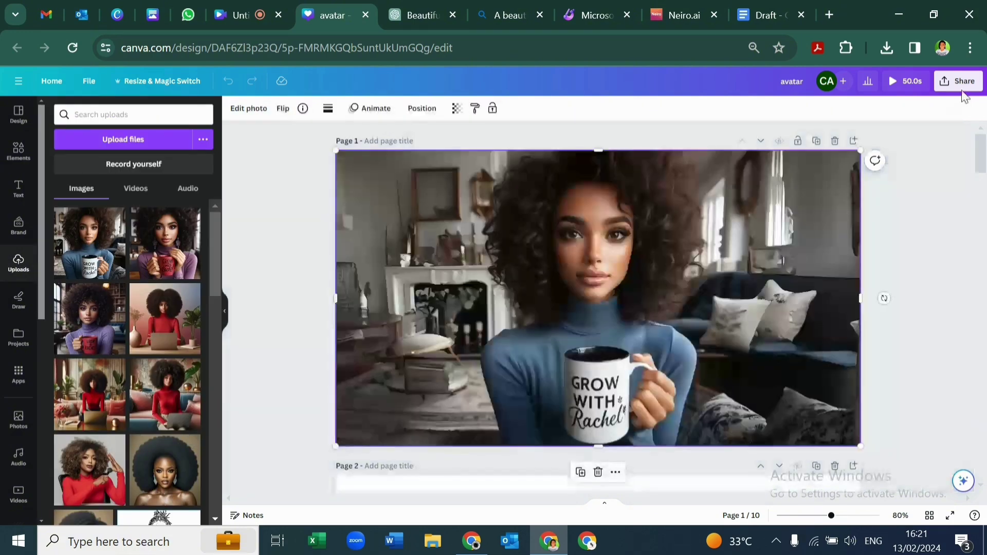
{"action": "left_click", "coordinate": [960, 83]}
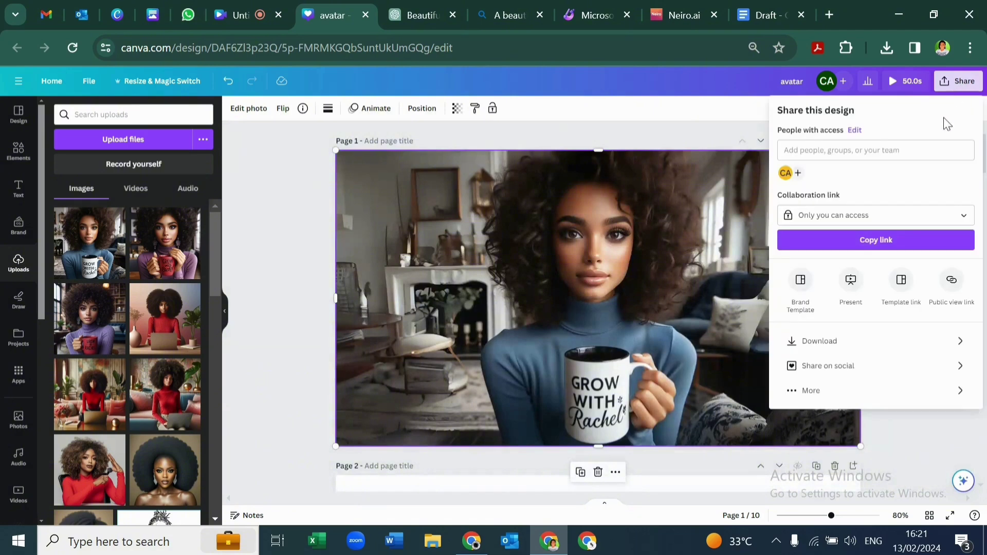
{"action": "left_click", "coordinate": [859, 341]}
{"action": "left_click", "coordinate": [964, 271]}
{"action": "left_click", "coordinate": [876, 431]}
{"action": "left_click", "coordinate": [873, 350]}
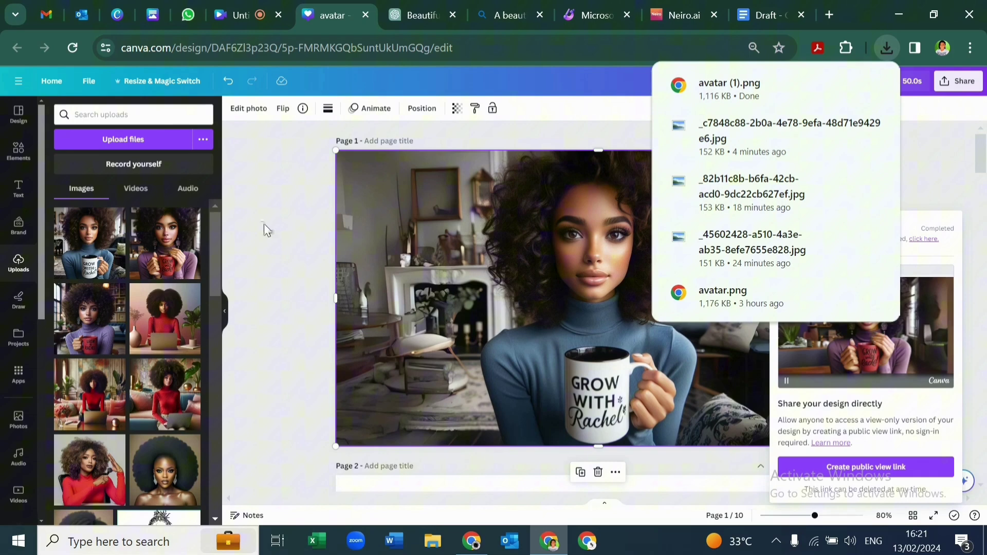
{"action": "left_click", "coordinate": [296, 224]}
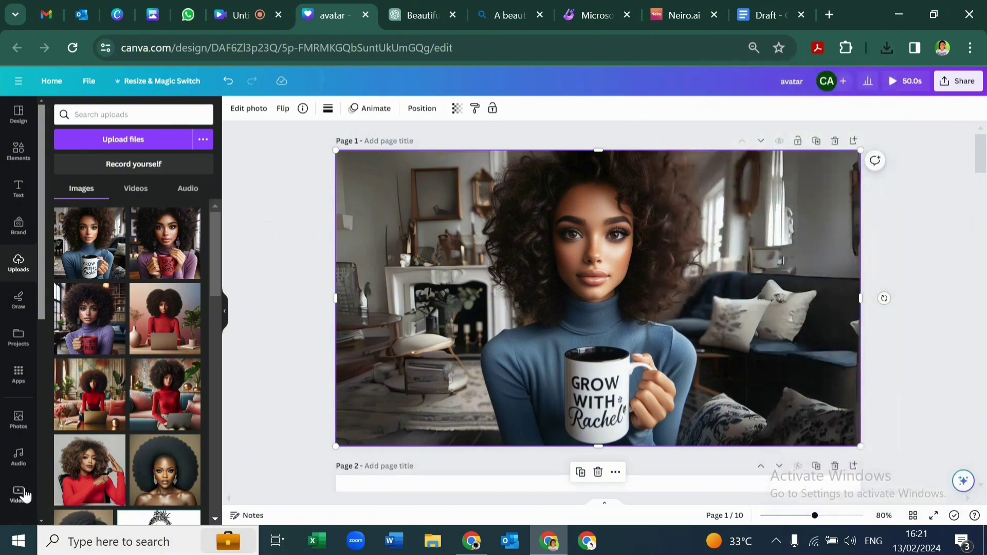
In the Avatars by DupDub app, upload voice1707563203.mp3 as the audio and add the downloaded 16:9 photo as the avatar
{"action": "left_click", "coordinate": [19, 375]}
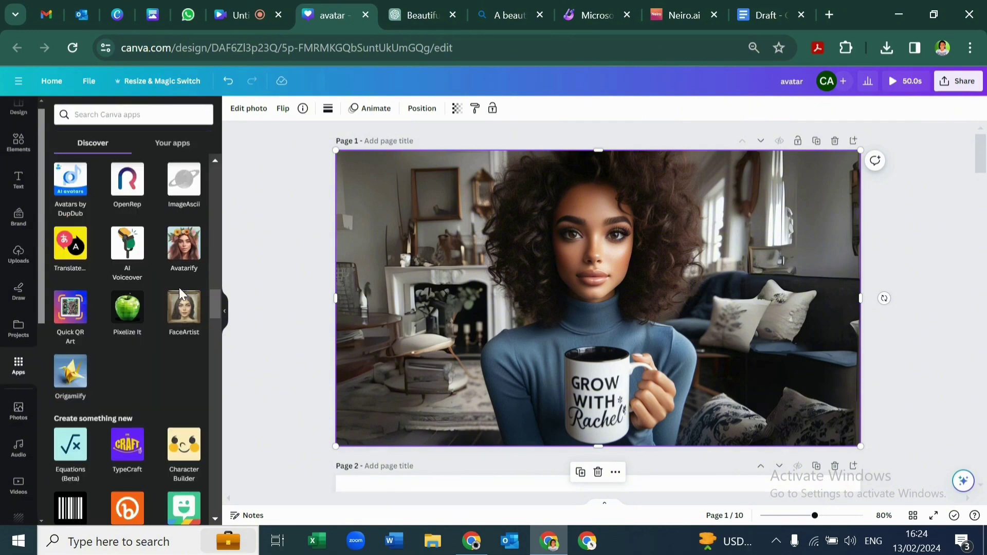
{"action": "left_click", "coordinate": [72, 180]}
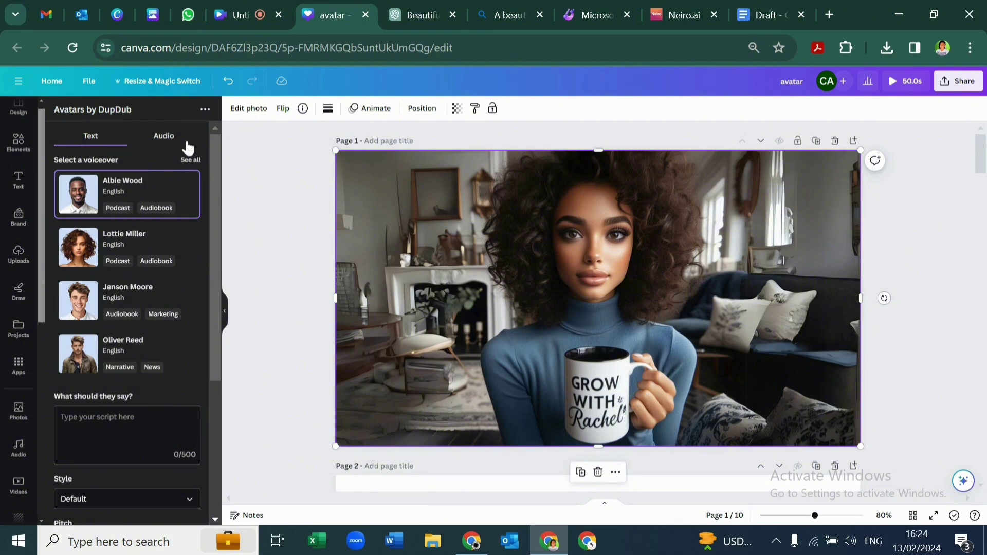
{"action": "left_click", "coordinate": [179, 145]}
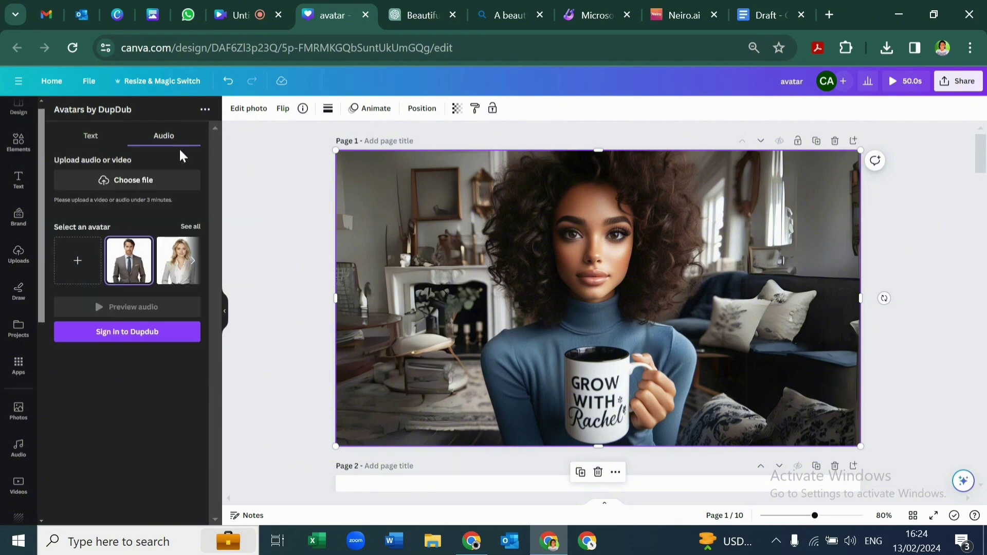
{"action": "left_click", "coordinate": [144, 189]}
{"action": "double_click", "coordinate": [273, 243]}
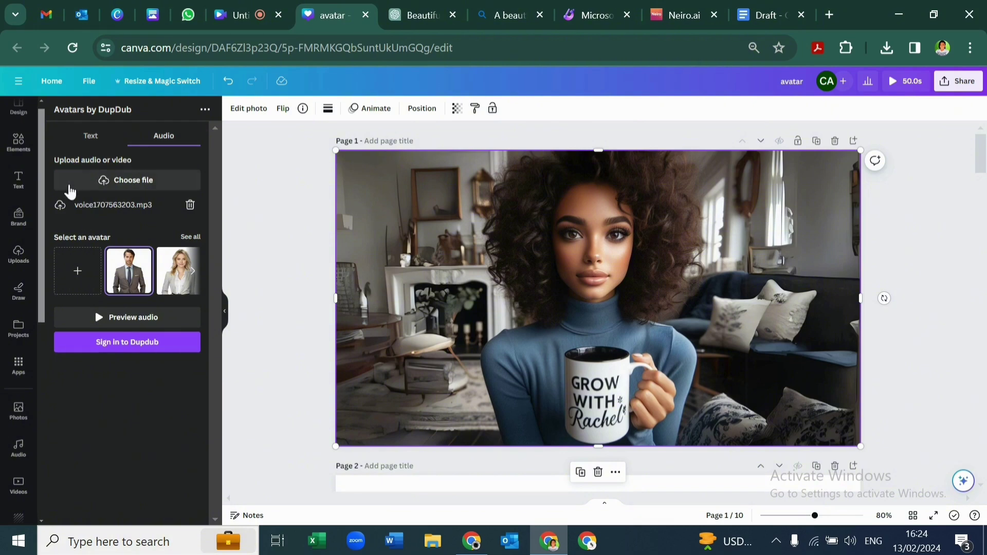
{"action": "left_click", "coordinate": [75, 270]}
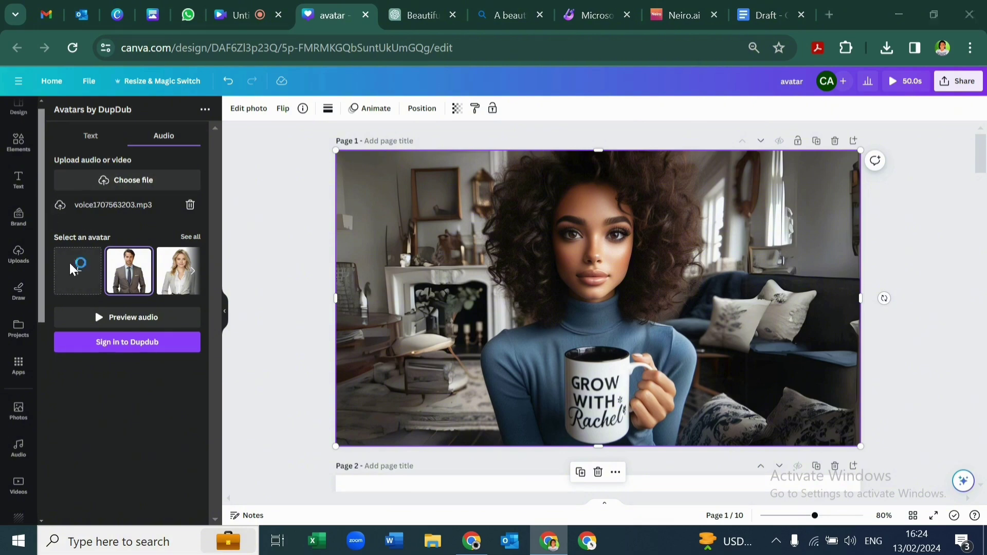
{"action": "key", "text": "Escape"}
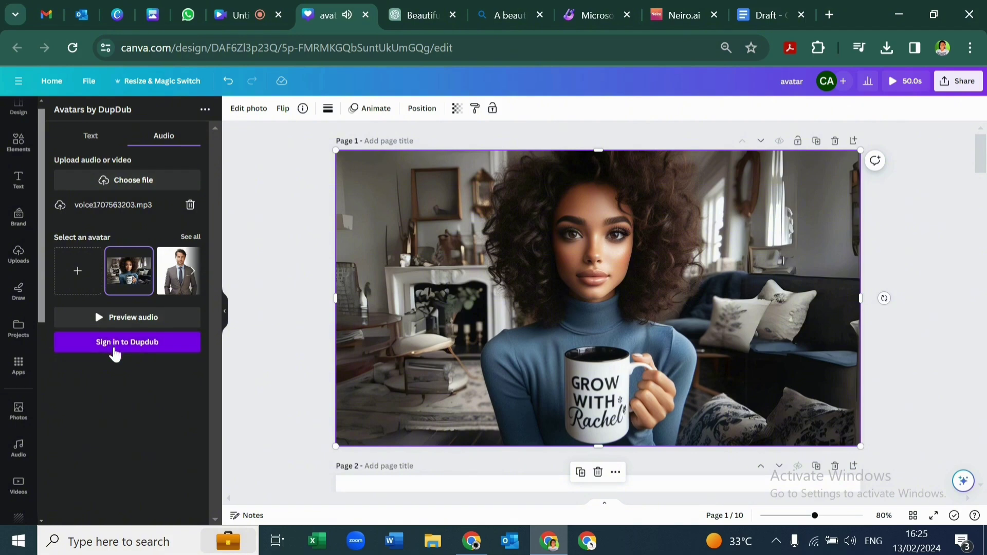
Connect the DupDub account and generate the talking photo from the uploaded audio and custom avatar
{"action": "left_click", "coordinate": [110, 343]}
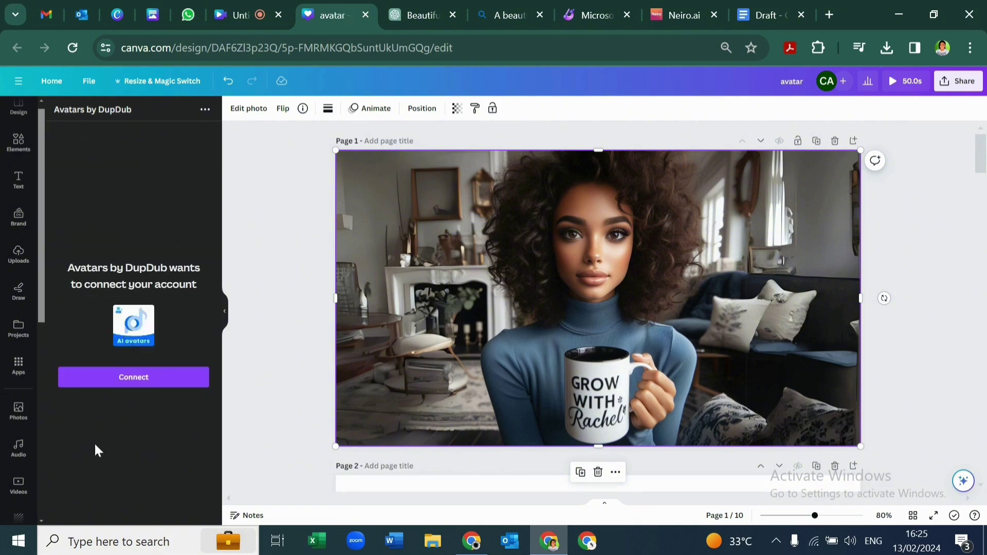
{"action": "left_click", "coordinate": [104, 377]}
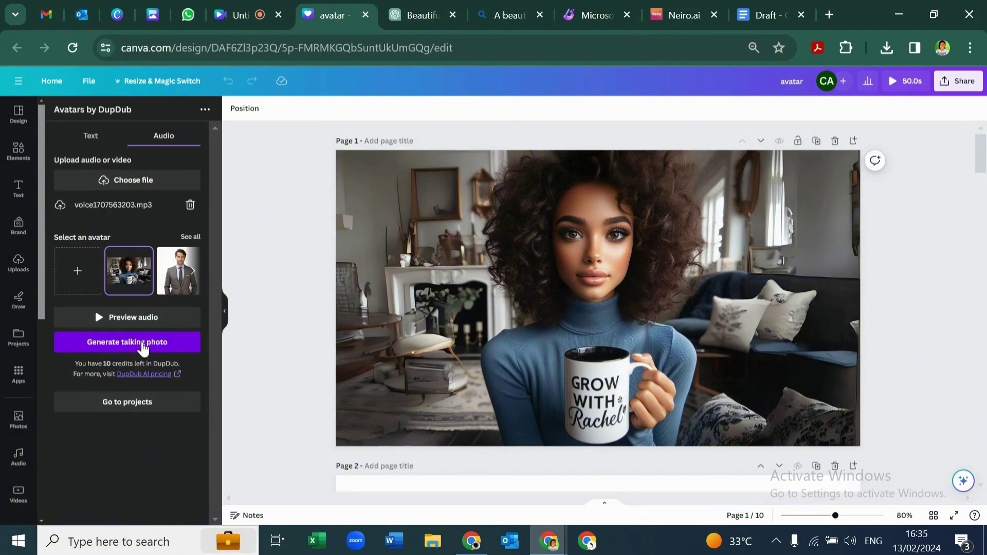
{"action": "left_click", "coordinate": [143, 348]}
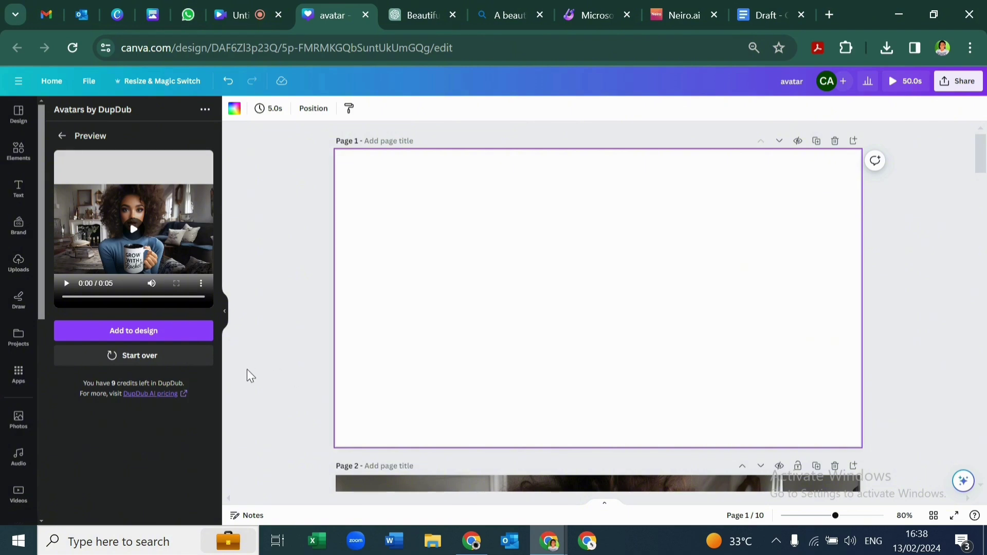
Add the generated talking video to the blank page 1, set it as the page background and select it
{"action": "left_click", "coordinate": [121, 335]}
{"action": "left_click", "coordinate": [614, 220]}
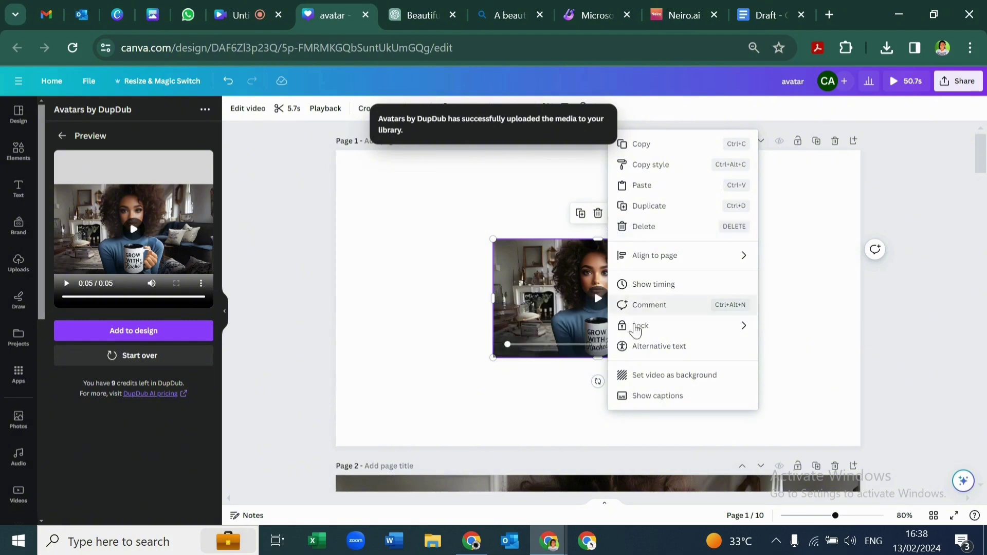
{"action": "left_click", "coordinate": [645, 376]}
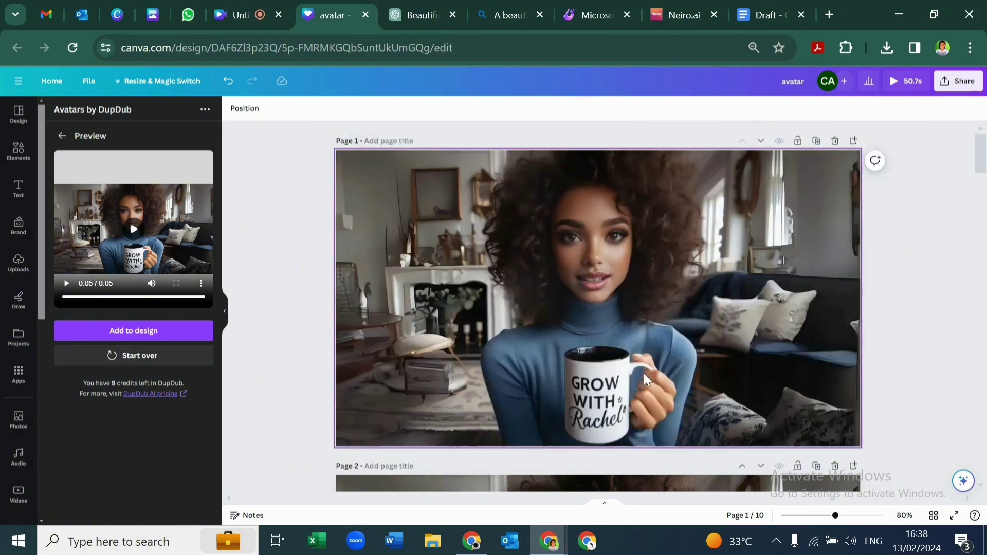
{"action": "left_click", "coordinate": [640, 369]}
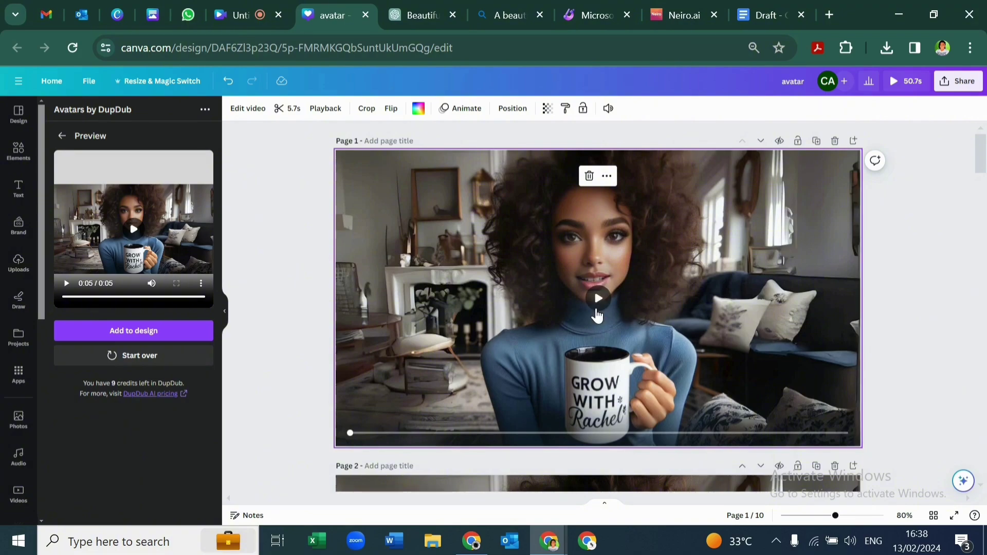